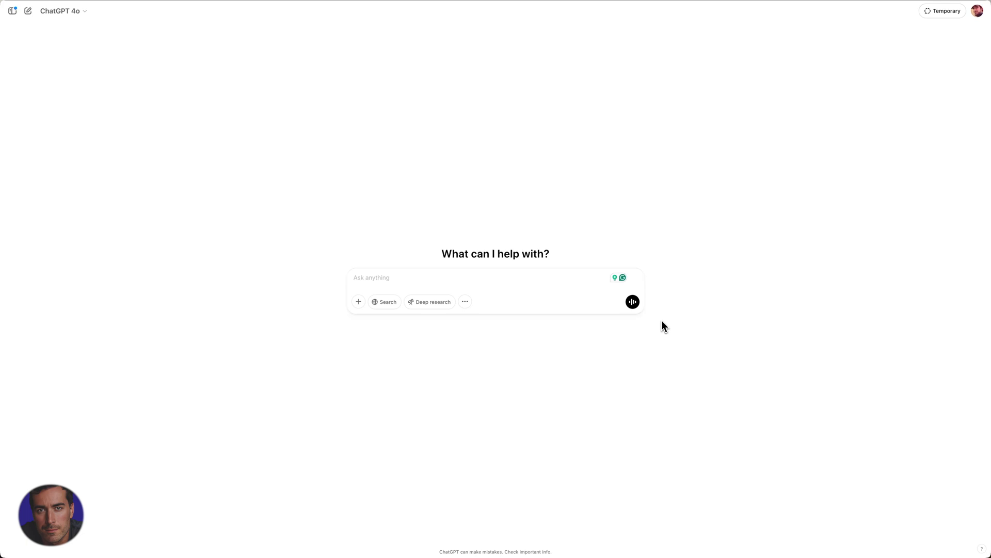
# Bring up the ChatGPT Plus Subscription page with its renewal date via the account menu.
pyautogui.click(76, 11)
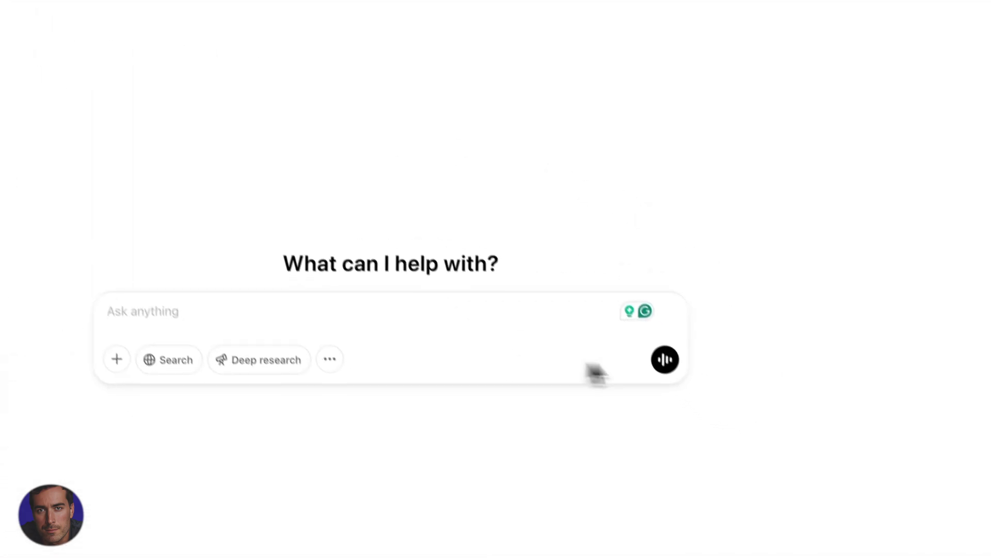
pyautogui.moveTo(504, 286); pyautogui.dragTo(288, 265)
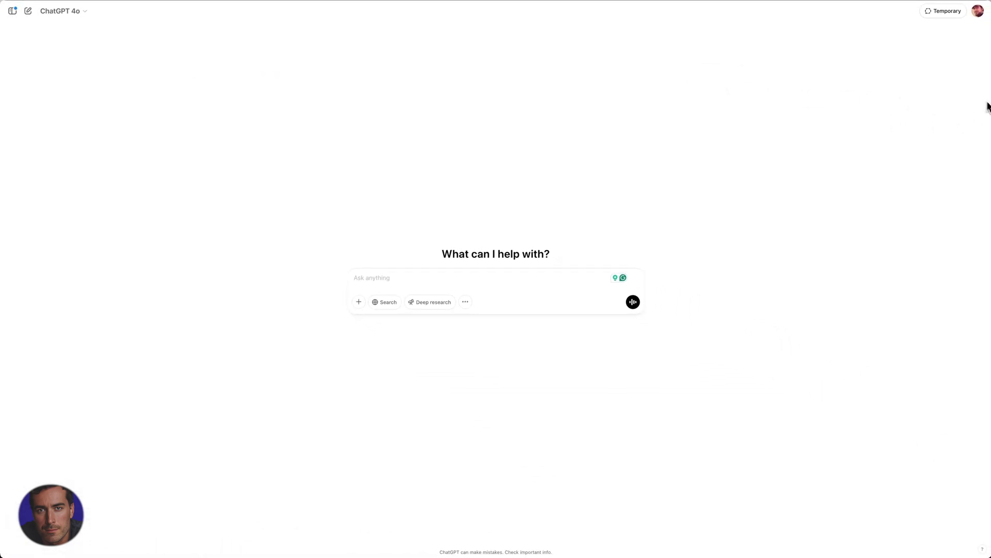
pyautogui.click(977, 14)
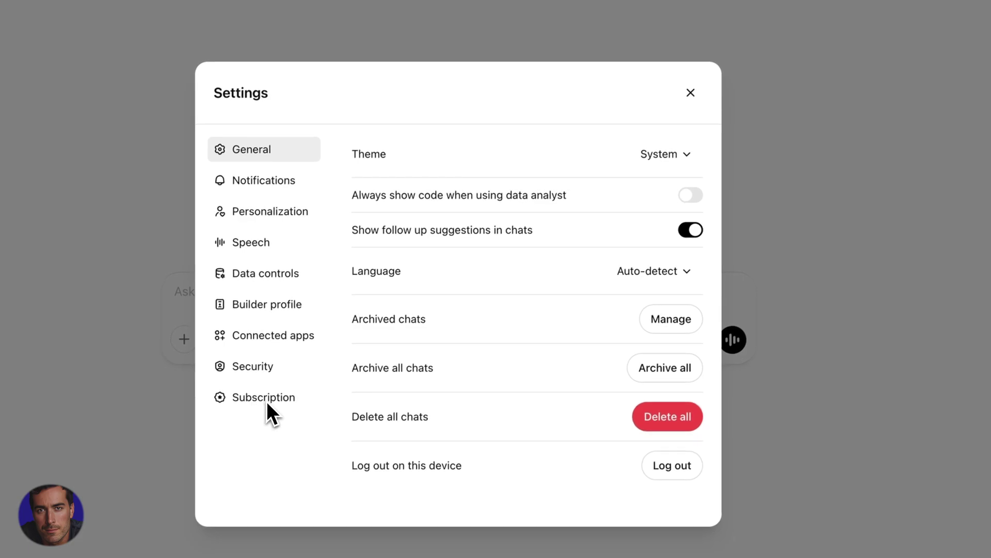
pyautogui.click(267, 401)
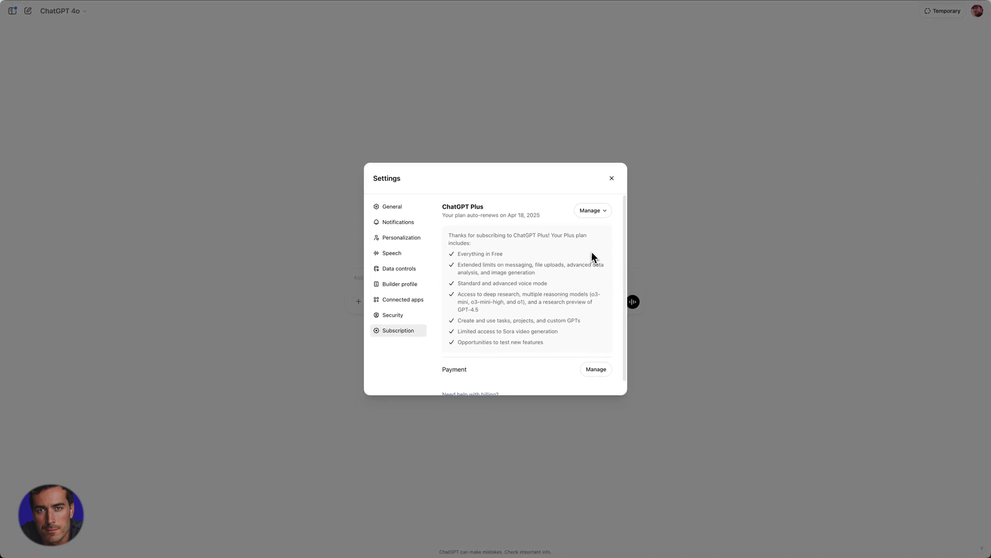
pyautogui.click(597, 212)
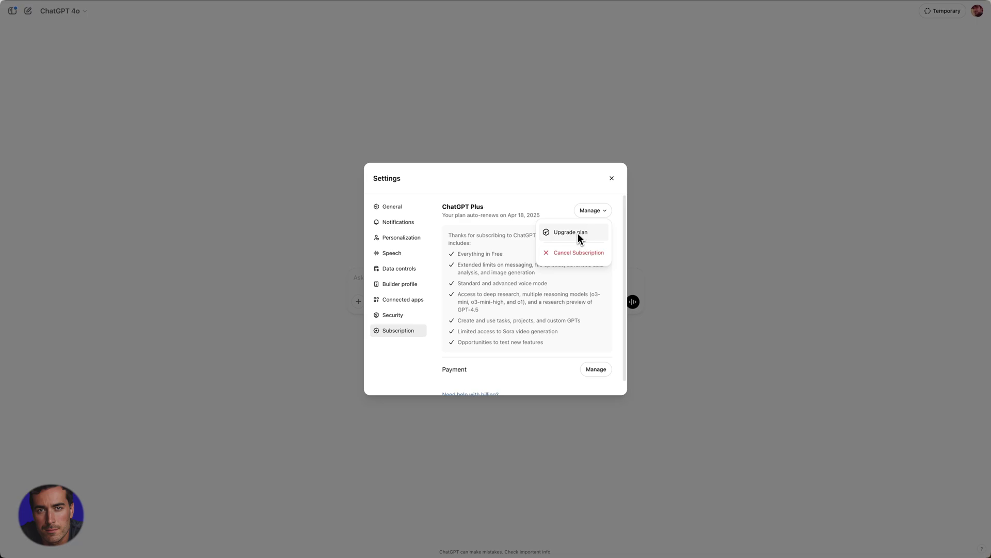
pyautogui.click(477, 214)
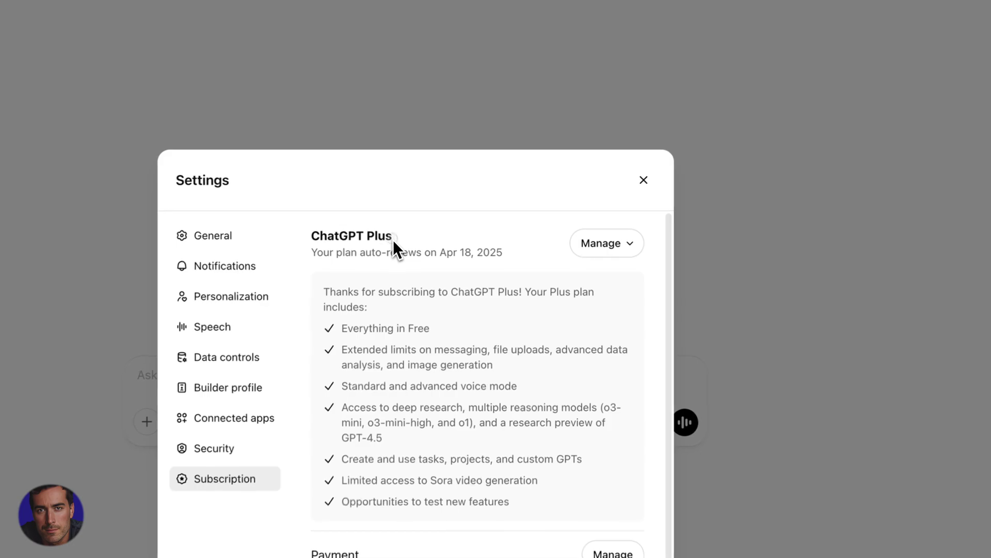
# Expand the Manage dropdown beside ChatGPT Plus to reveal Upgrade plan and Cancel Subscription.
pyautogui.moveTo(393, 240); pyautogui.dragTo(317, 237)
pyautogui.click(317, 238)
pyautogui.click(608, 243)
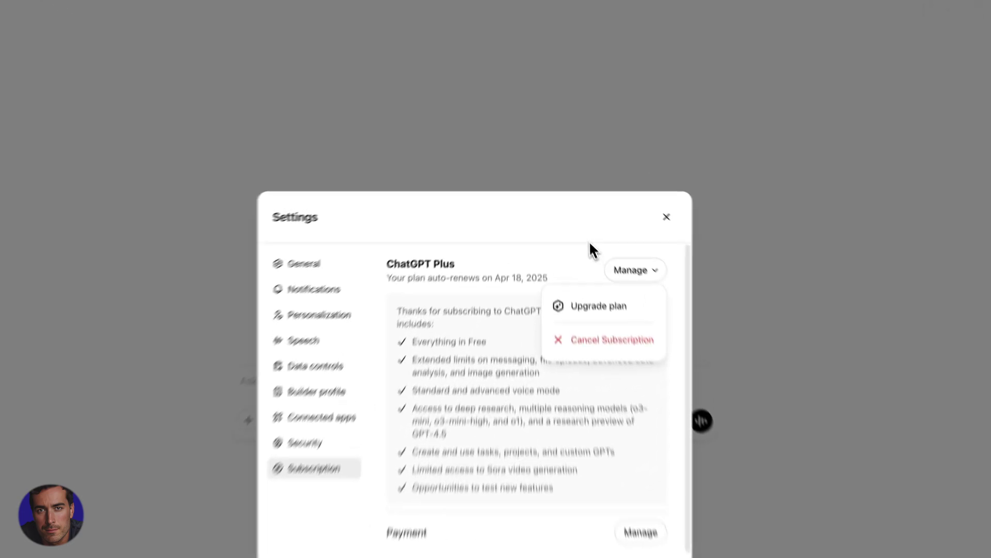
# Close the Manage dropdown, then highlight and deselect the ChatGPT Plus plan title.
pyautogui.click(562, 196)
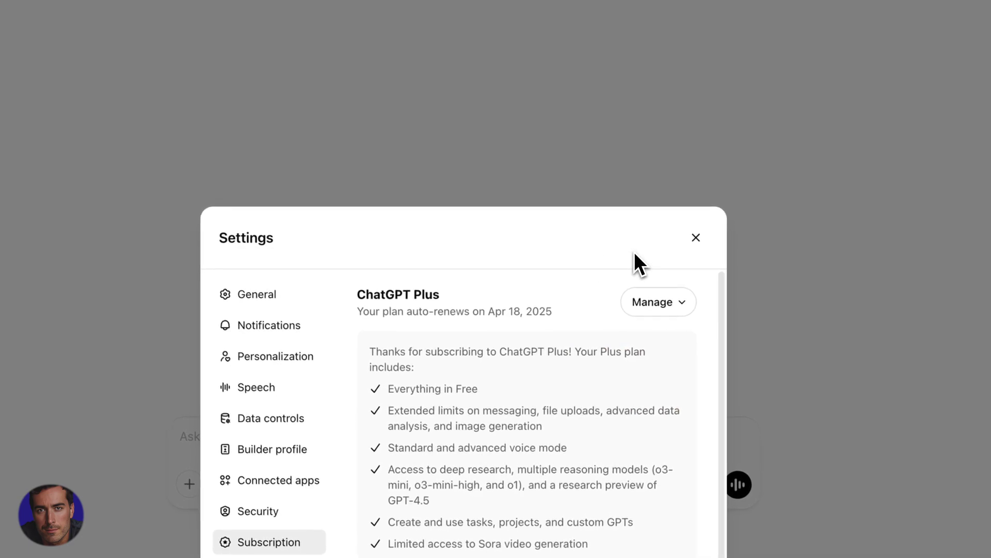
pyautogui.moveTo(440, 297); pyautogui.dragTo(359, 296)
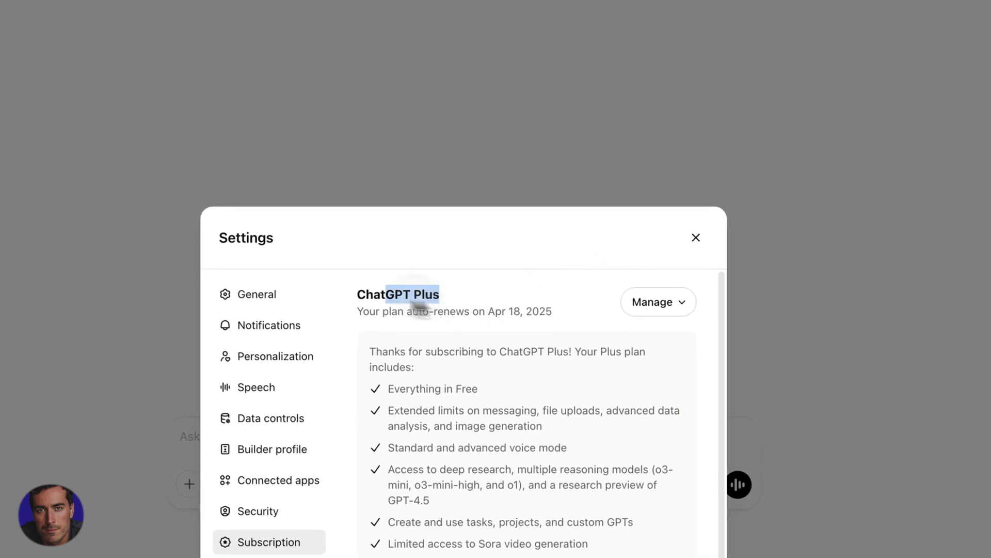
pyautogui.click(448, 288)
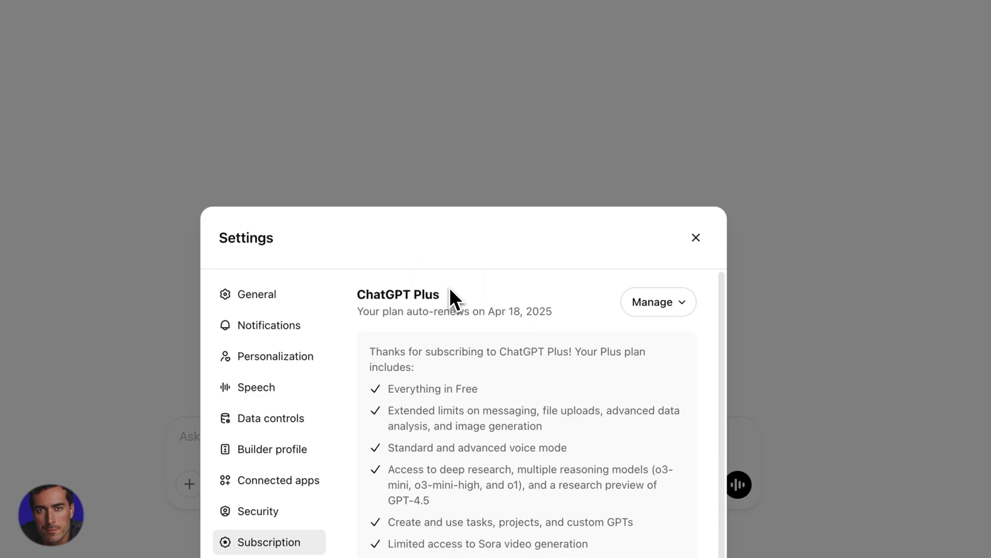